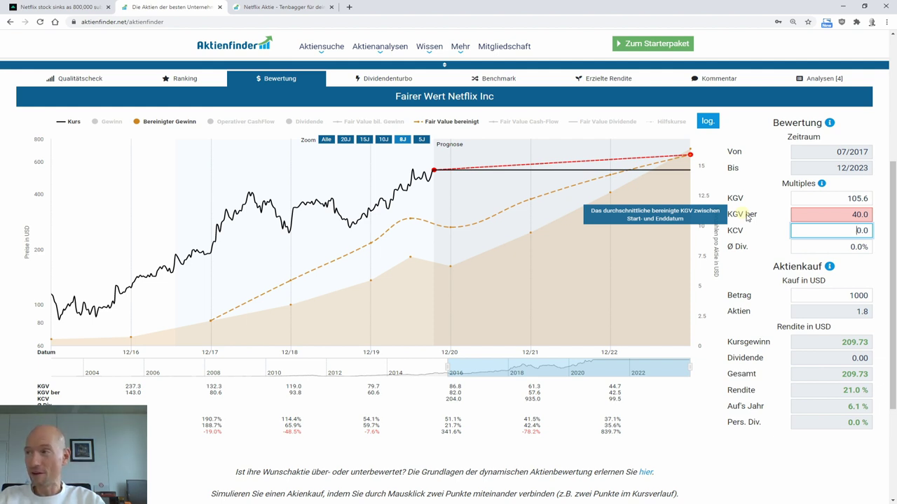
- Clear the simulated share purchase from the Netflix fair value chart and switch to the discounted cash flow workbook in Excel
click(434, 172)
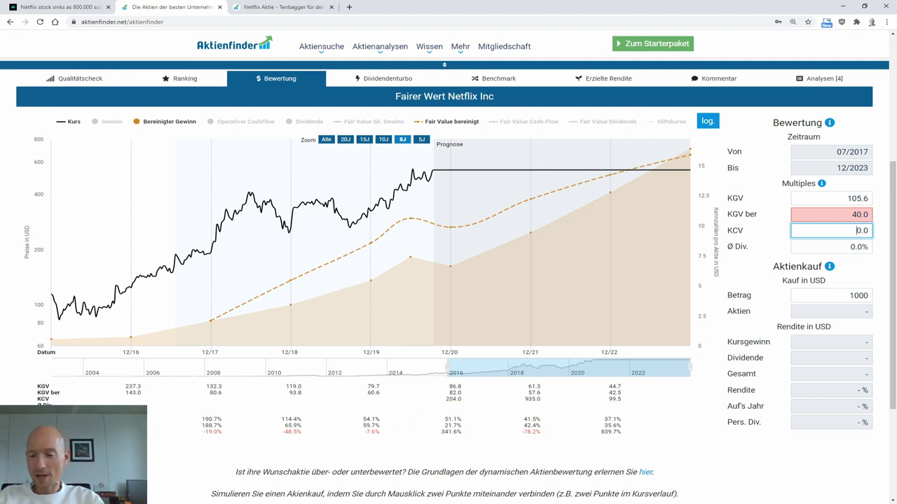
key(alt+Tab)
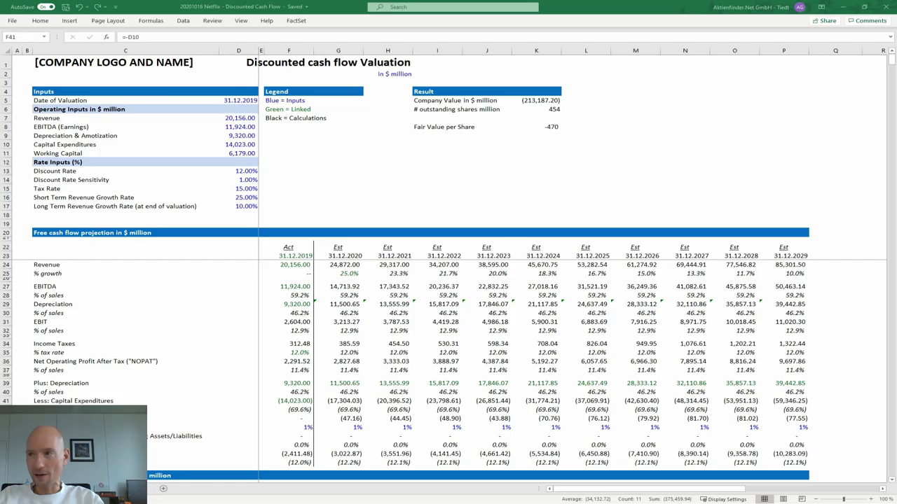
- Examine the valuation sheet's Result block, checking the fair value per share formula and the outstanding shares input
click(76, 63)
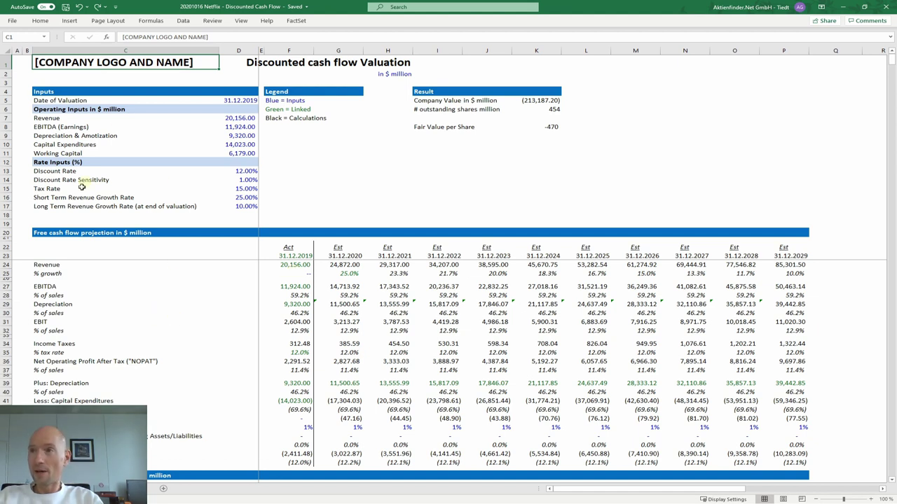
click(117, 137)
click(527, 129)
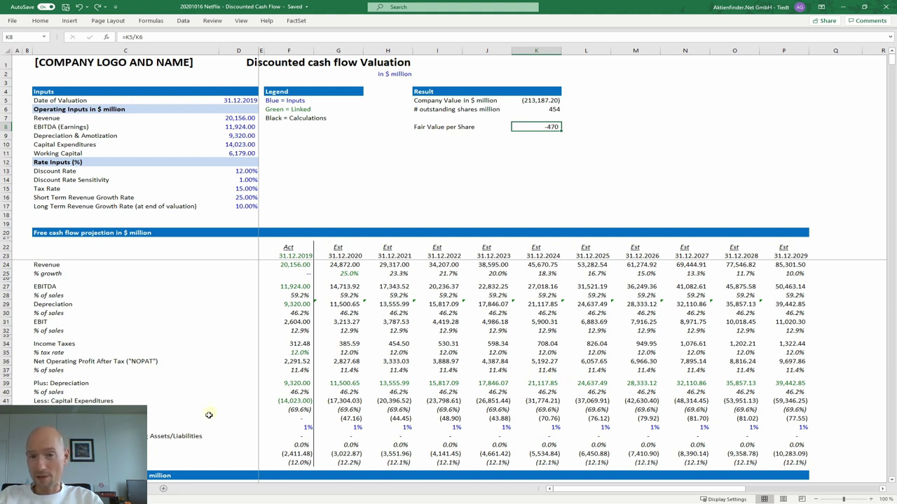
click(538, 110)
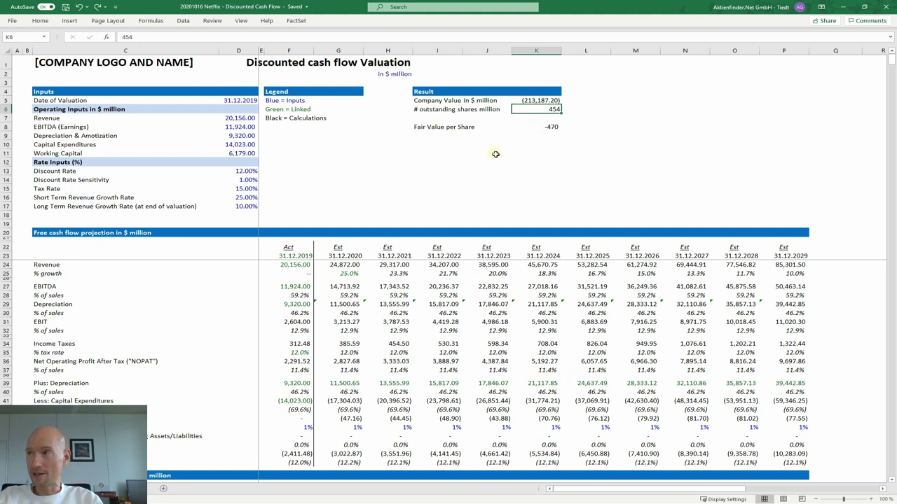
click(392, 188)
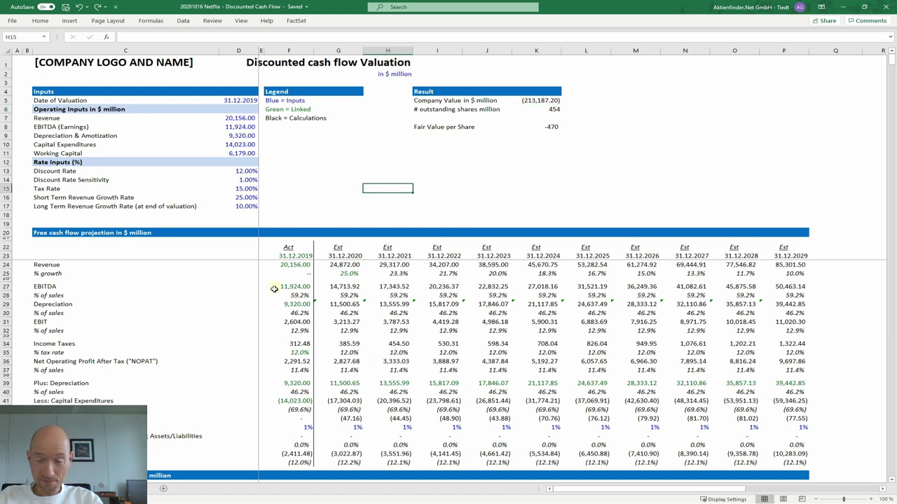
click(539, 125)
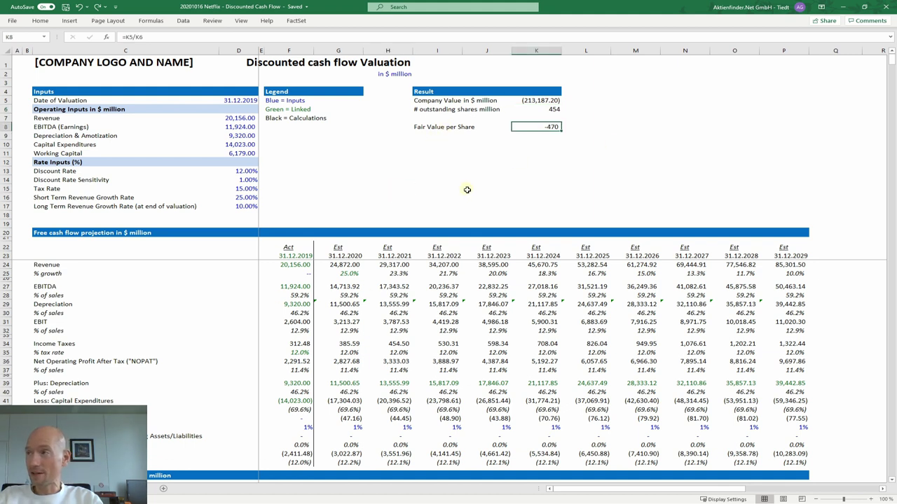
scroll(466, 189, up, 1)
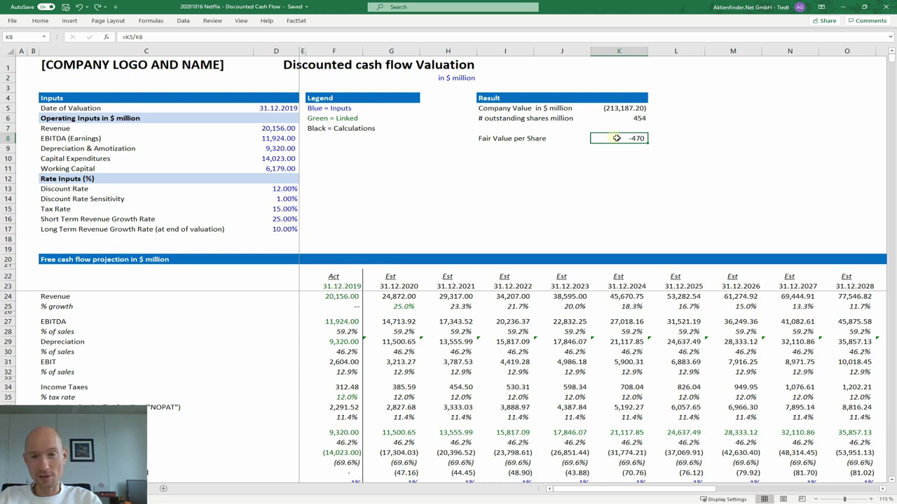
- Review the Capital Expenditures input among the operating inputs and compare it with the free cash flow projection rows
click(202, 230)
scroll(200, 229, down, 2)
scroll(199, 229, up, 2)
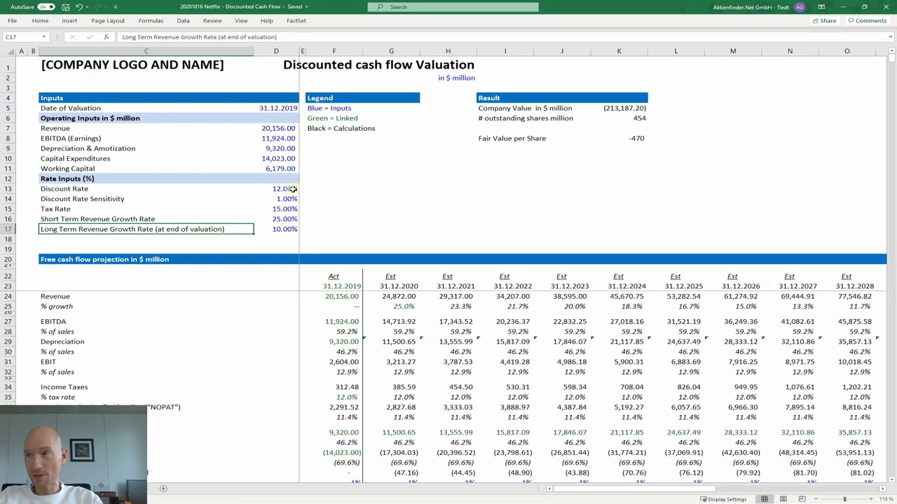
drag(43, 159, 280, 158)
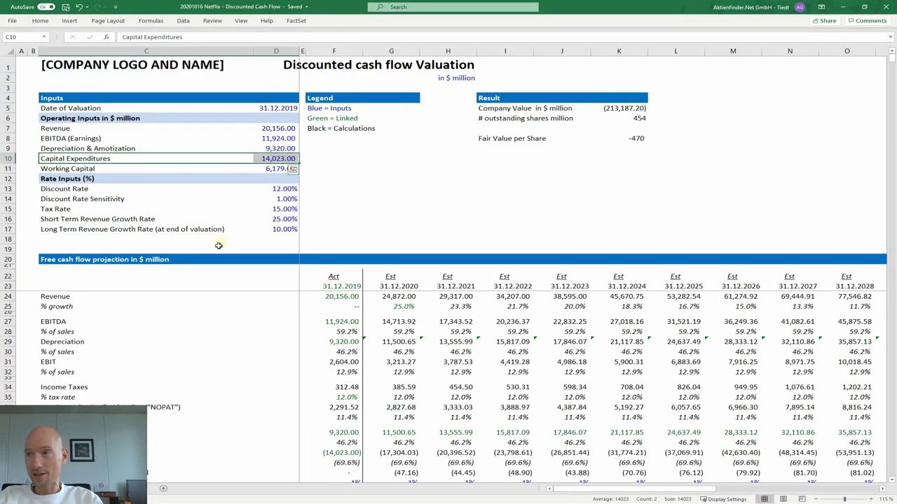
key(Right)
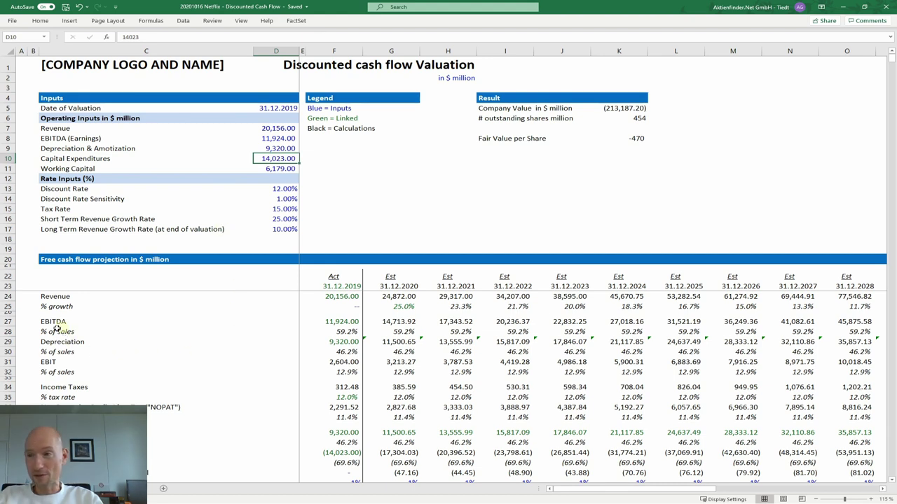
scroll(44, 322, down, 3)
scroll(45, 321, up, 1)
scroll(44, 322, down, 1)
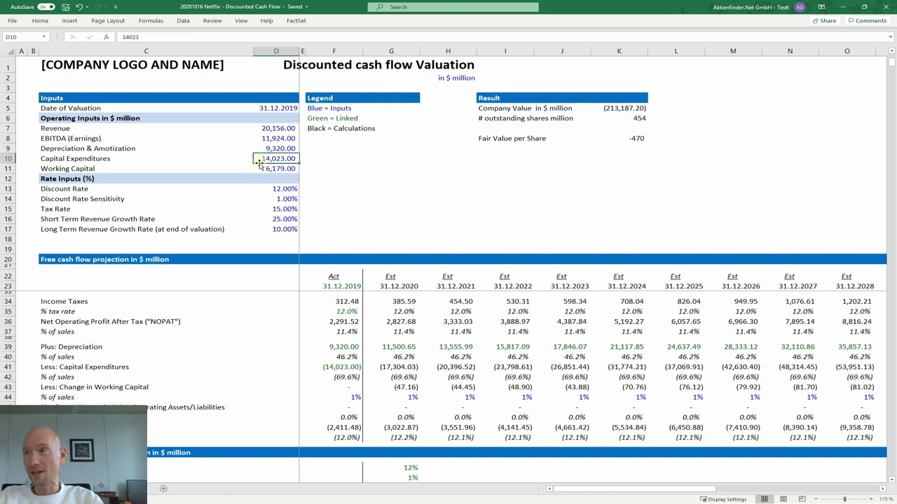
drag(62, 156, 271, 159)
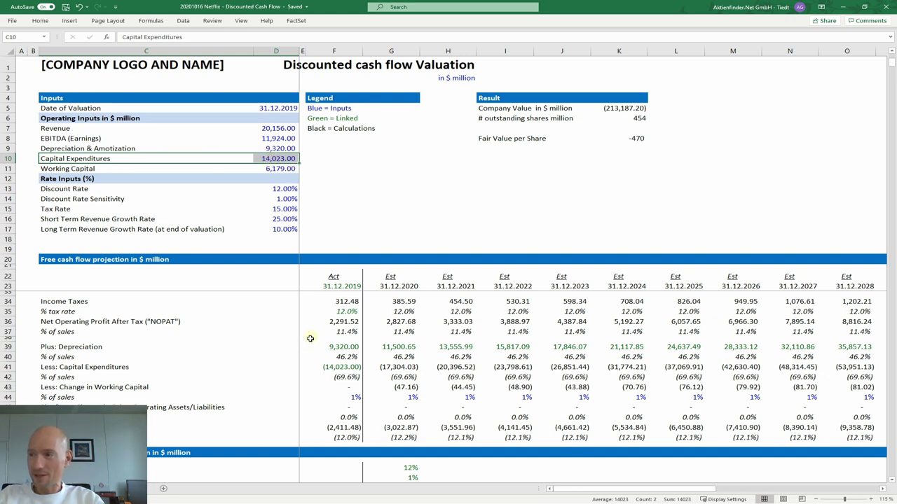
- Inspect the Less: Capital Expenditures row of the projection and its formulas for 2020 and 2021
scroll(210, 380, up, 3)
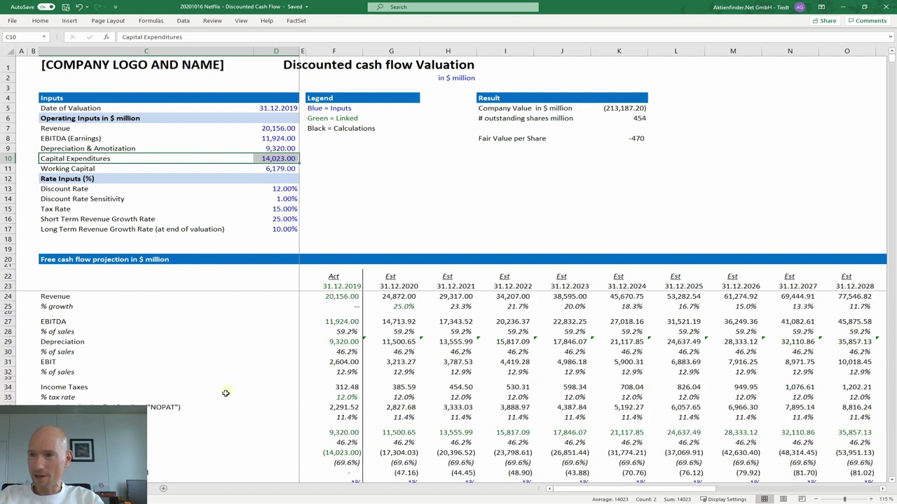
scroll(149, 378, down, 2)
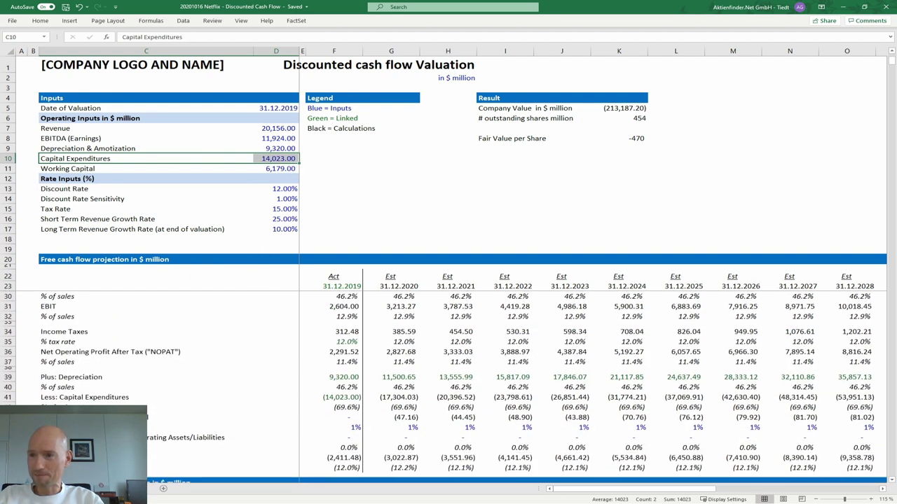
click(342, 397)
drag(58, 397, 359, 397)
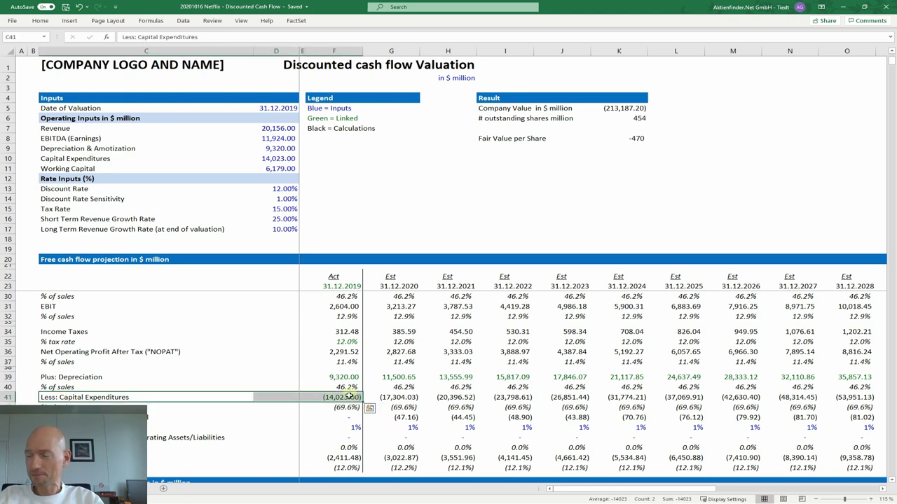
click(397, 397)
click(447, 397)
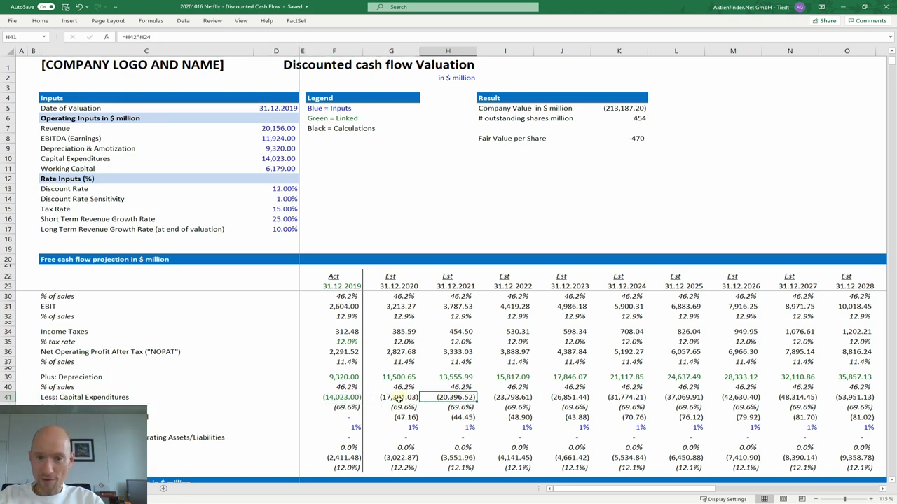
click(399, 398)
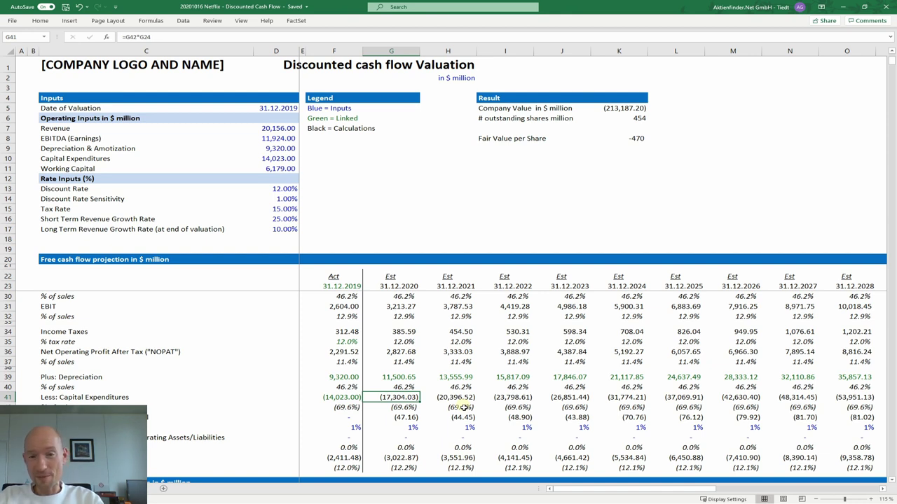
- Look through the 2020 estimates from capital expenditures up to depreciation as a percentage of sales
key(Up)
key(Up)
key(Up)
key(Up)
key(Up)
key(Up)
key(Up)
key(Up)
key(Up)
key(Up)
key(Up)
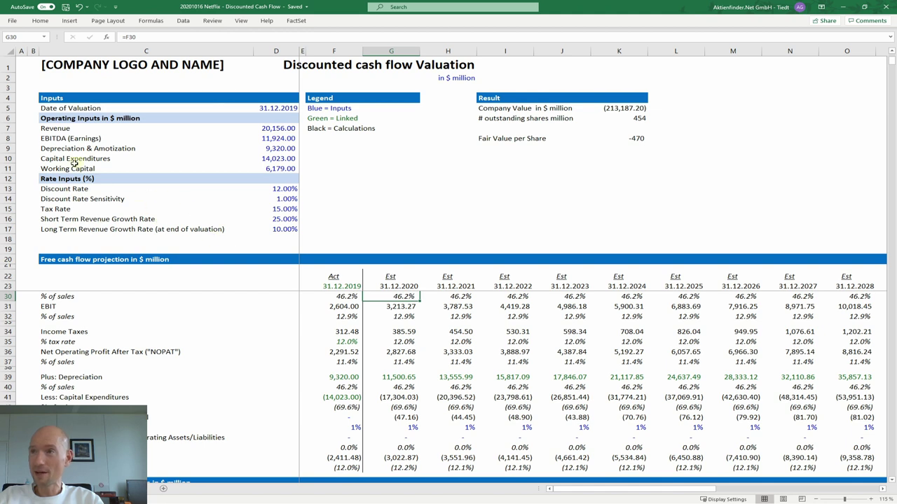
scroll(214, 182, up, 1)
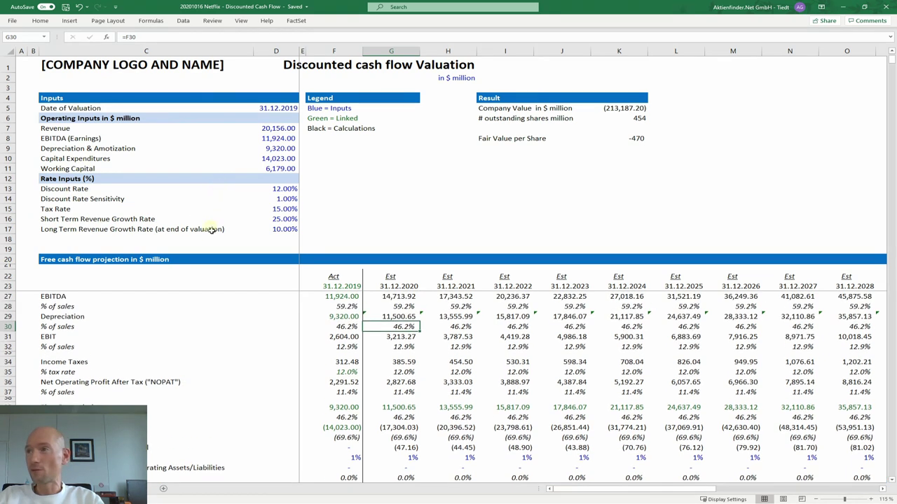
- Check the short-term and long-term revenue growth rates in the rate inputs
click(275, 220)
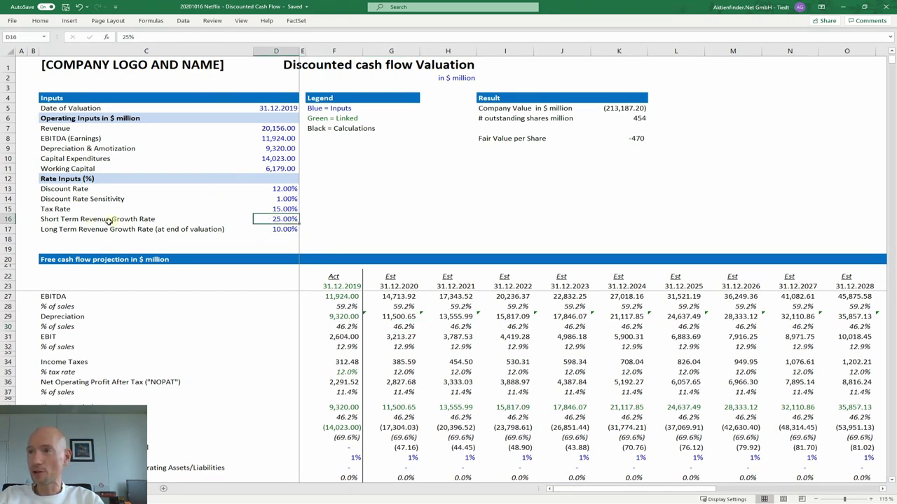
drag(112, 220, 273, 220)
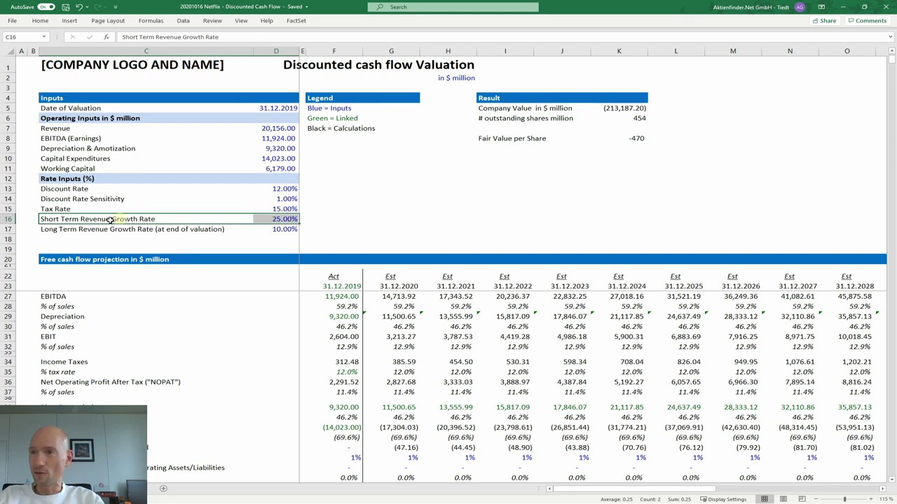
click(258, 229)
click(277, 220)
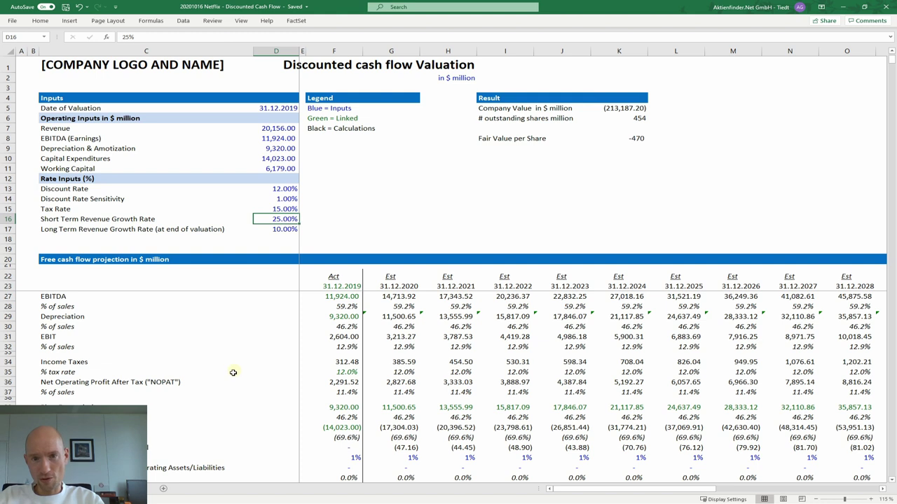
- Trace the projected capital expenditures across the forecast years, starting with the 2020 estimate
scroll(246, 369, down, 1)
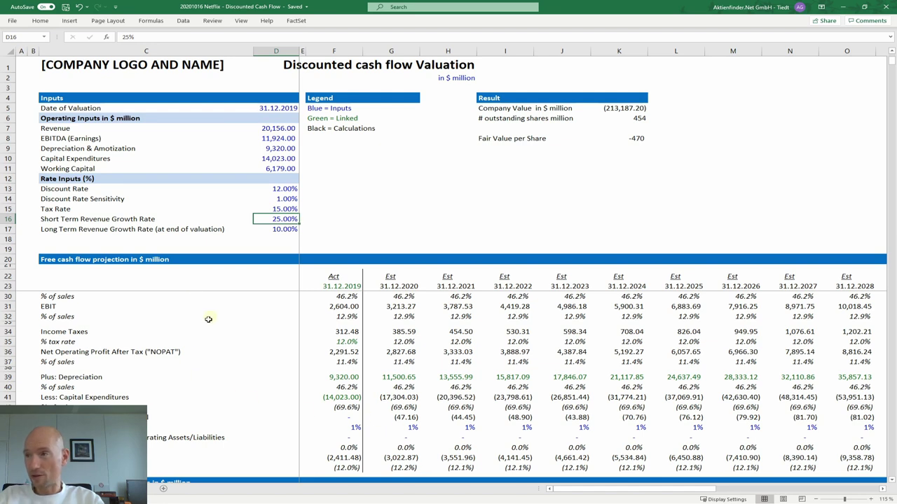
click(7, 417)
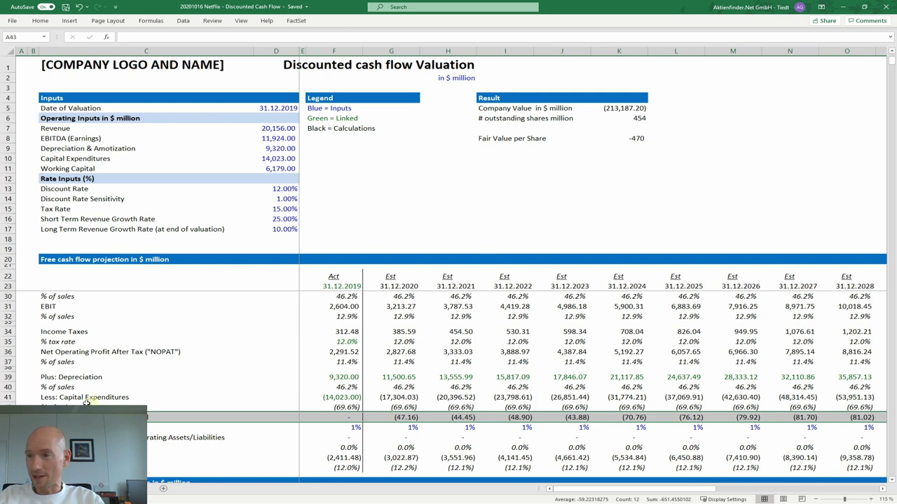
click(112, 396)
drag(391, 397, 757, 397)
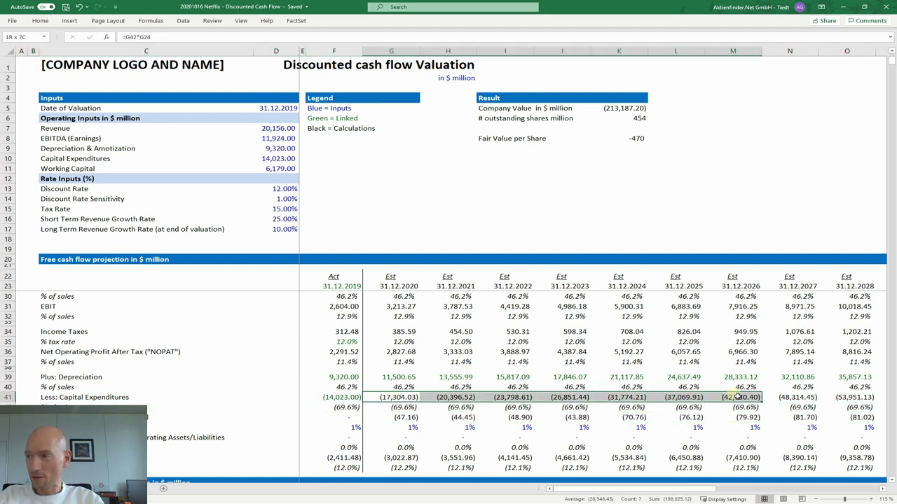
click(359, 419)
click(382, 398)
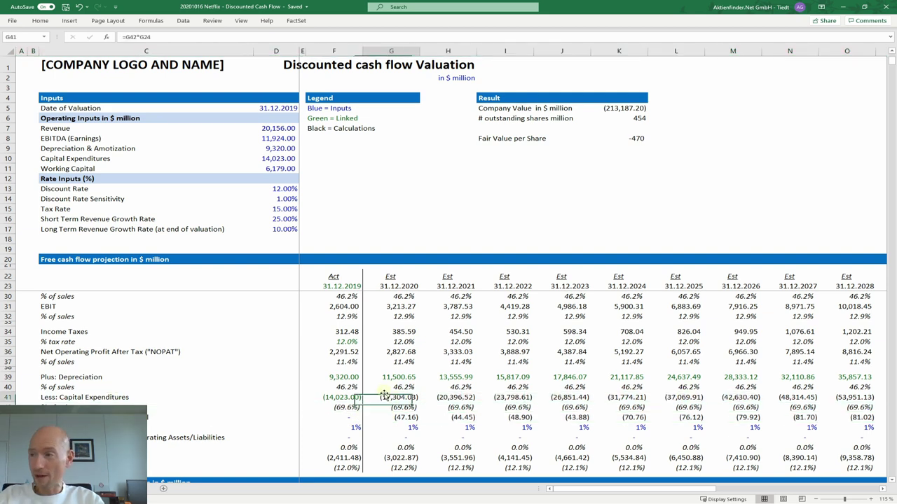
key(shift+Right)
key(shift+Right)
key(shift+Right)
key(shift+Right)
key(shift+Right)
key(shift+Right)
key(shift+Right)
key(shift+Right)
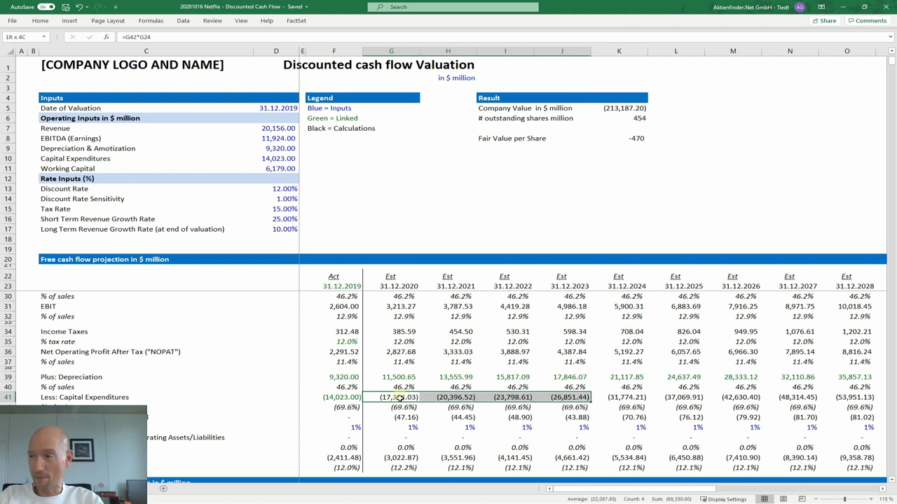
key(Home)
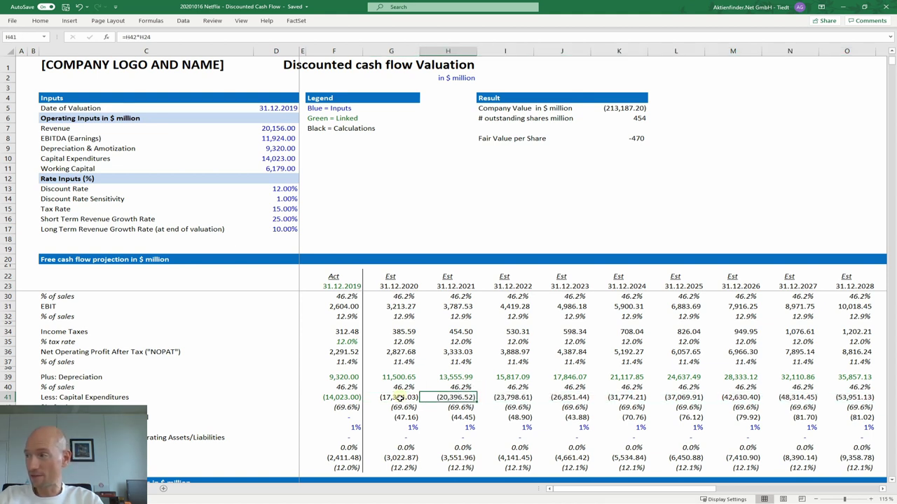
key(Right)
key(Right)
key(Right)
key(Right)
key(Right)
key(Right)
key(Right)
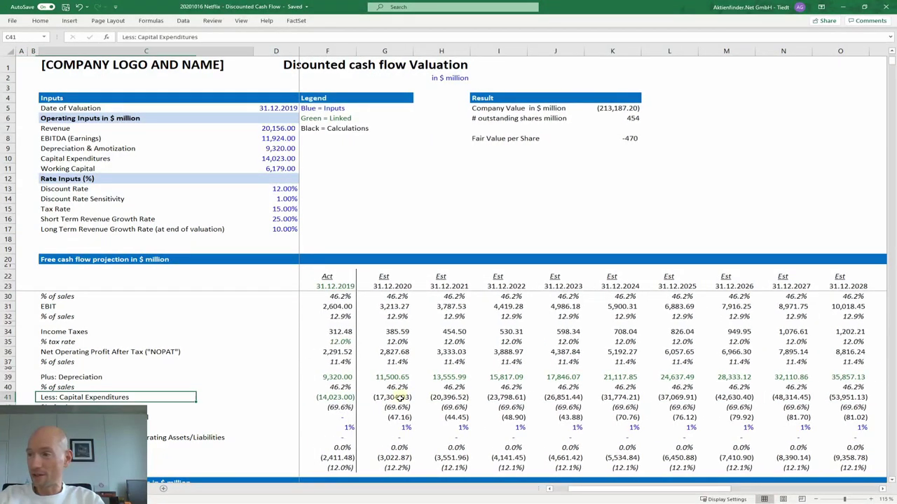
- Recheck the fair value per share and survey the discounted cash flow, terminal value and company value summary sections
click(611, 140)
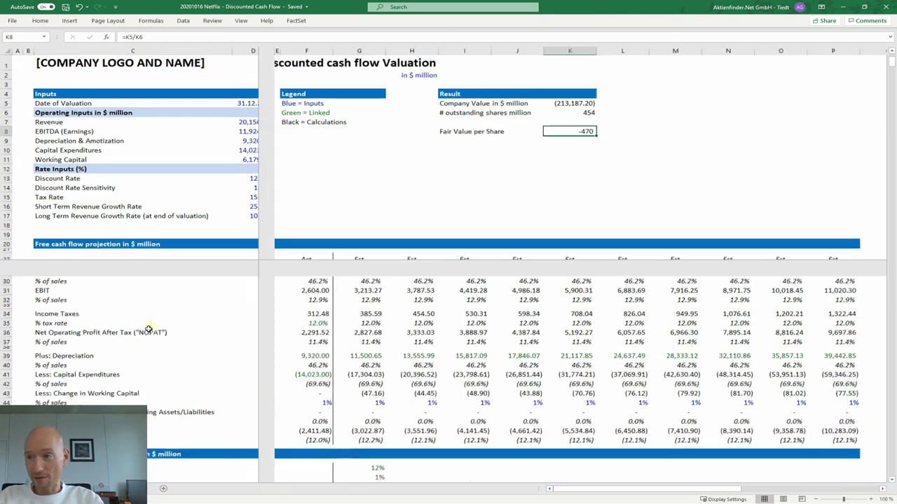
ctrl+scroll(150, 330, down, 2)
scroll(197, 244, down, 4)
scroll(197, 244, up, 6)
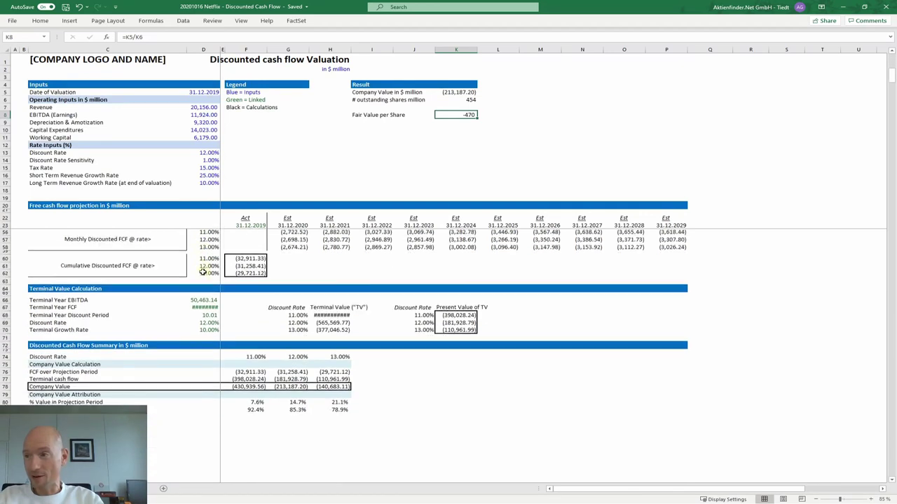
ctrl+scroll(201, 335, up, 1)
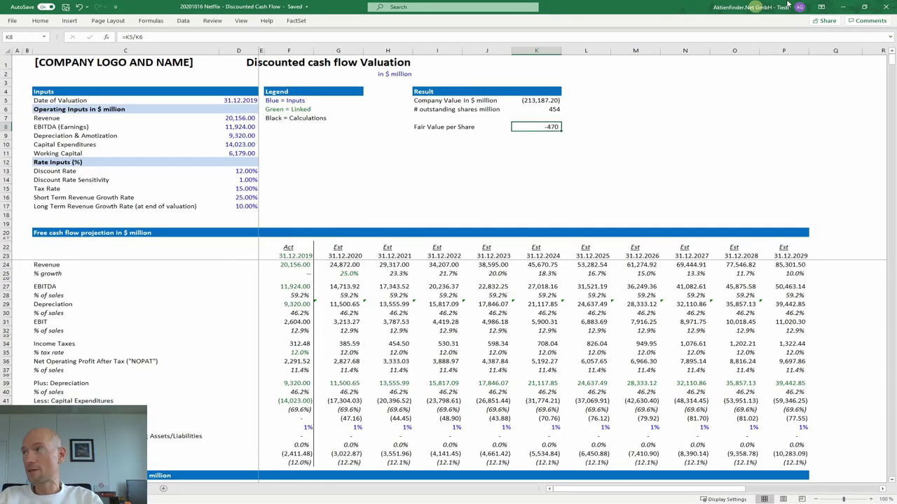
- View the Netflix fair value chart in the browser and return to the Excel valuation workbook
click(843, 7)
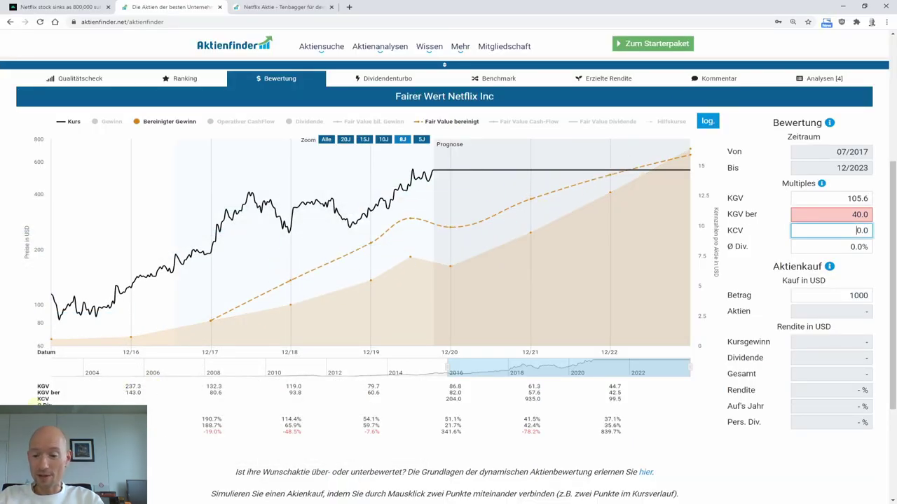
key(alt+Tab)
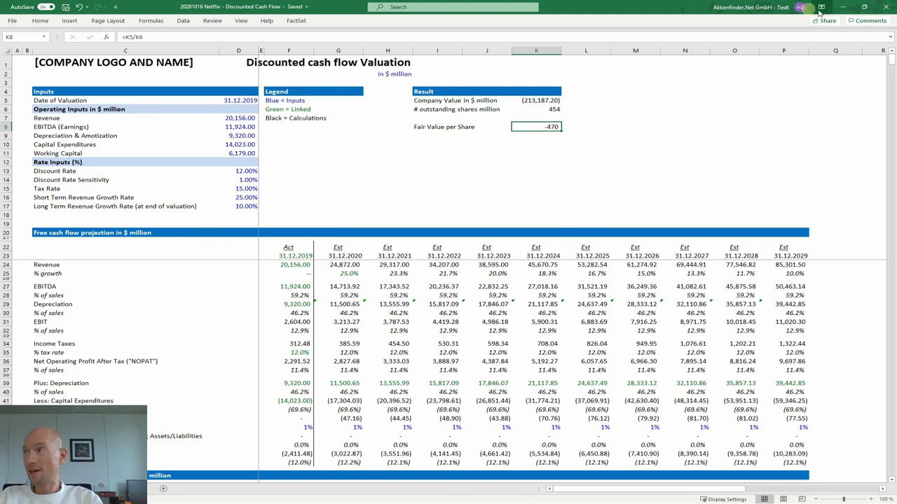
- Switch from the Excel workbook to Aktienfinder in the browser and survey Netflix's Qualitätscheck charts on earnings, cash flows, revenue and margins
click(843, 7)
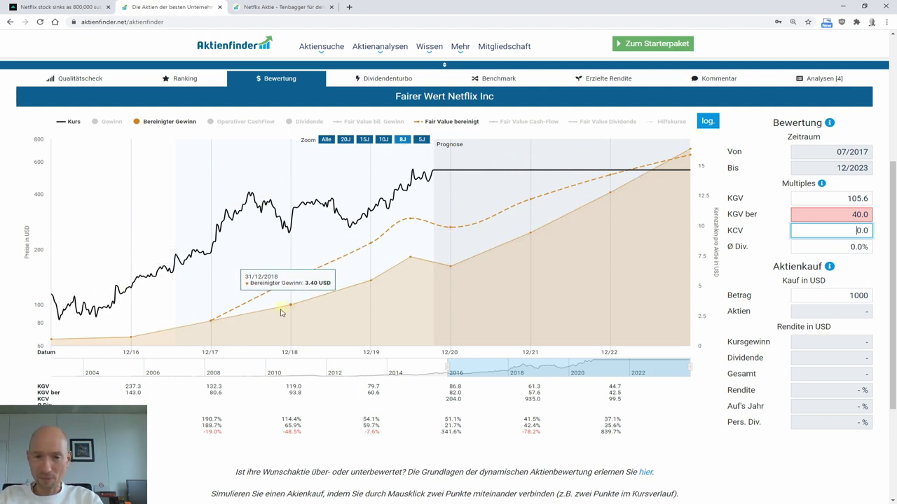
scroll(283, 315, up, 2)
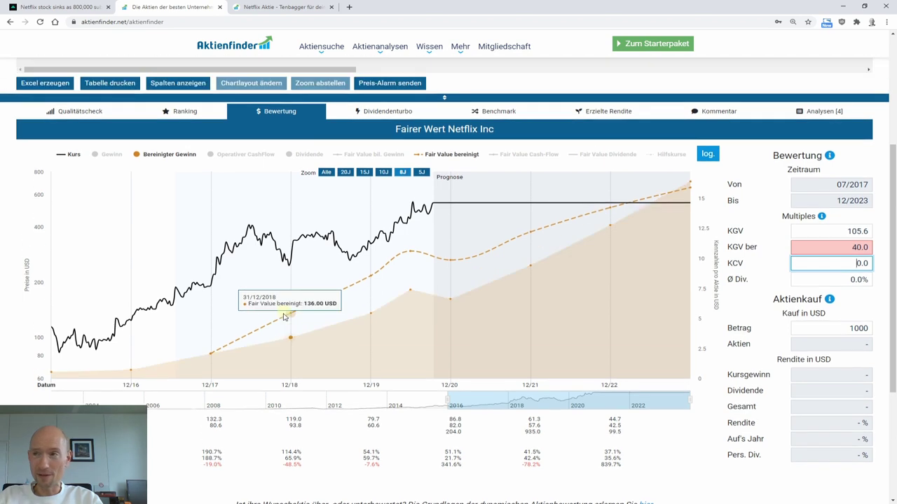
click(81, 165)
scroll(210, 329, down, 5)
scroll(258, 319, up, 4)
scroll(258, 319, up, 3)
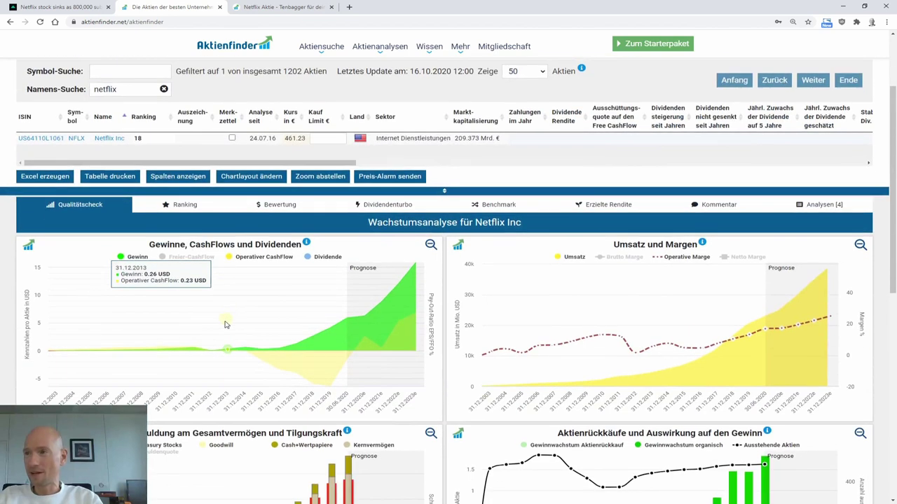
- View Netflix's Ranking analysis and return to the Bewertung fair value chart
scroll(193, 216, down, 1)
click(186, 205)
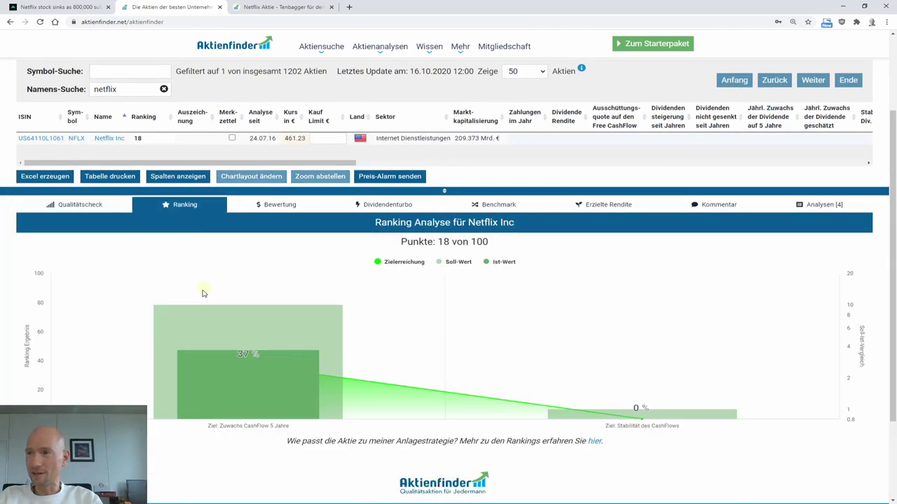
click(389, 208)
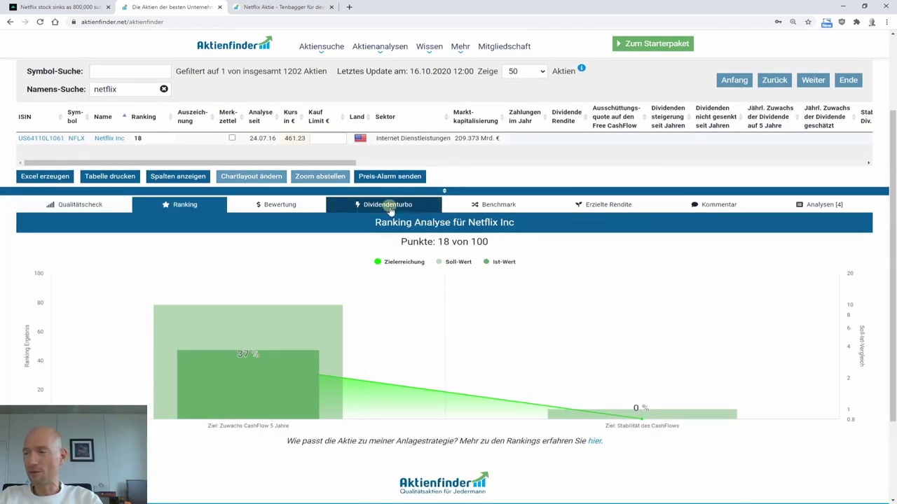
click(280, 205)
scroll(175, 346, down, 2)
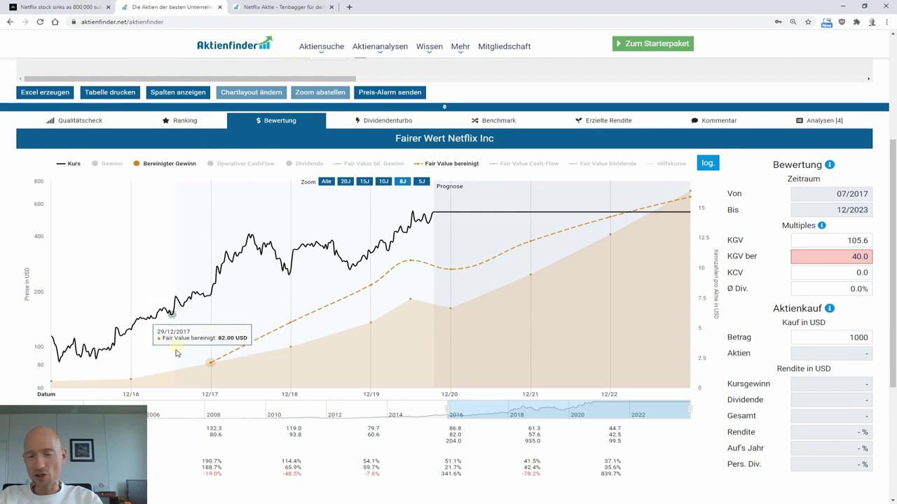